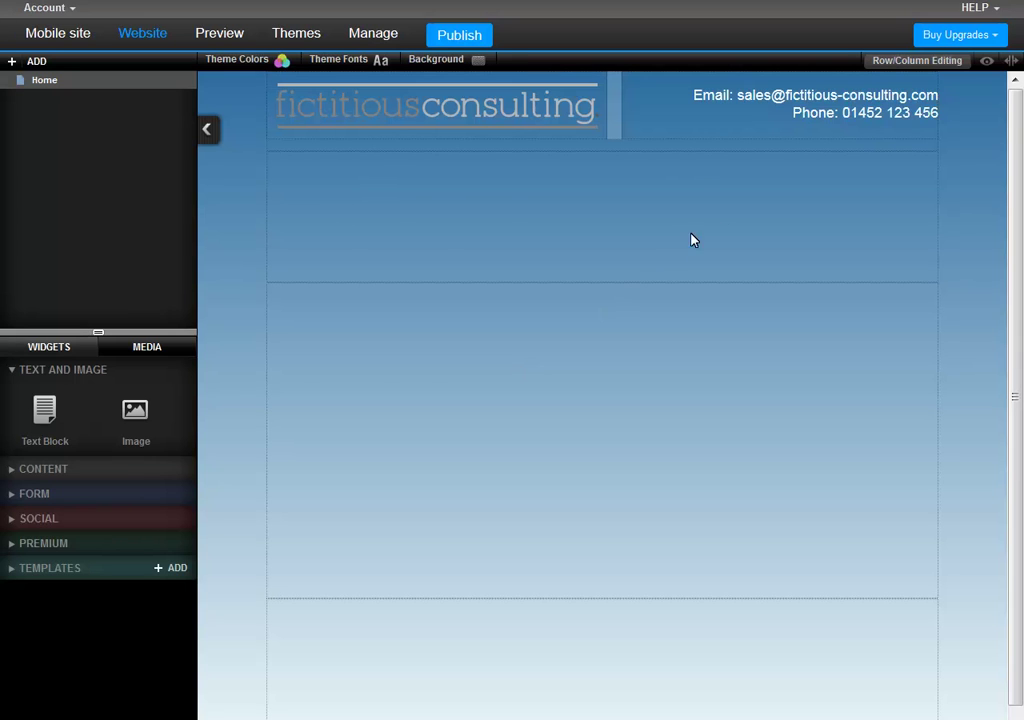
# Step: Enable row and column editing and split the empty row directly below the header into three equal columns
pyautogui.click(922, 62)
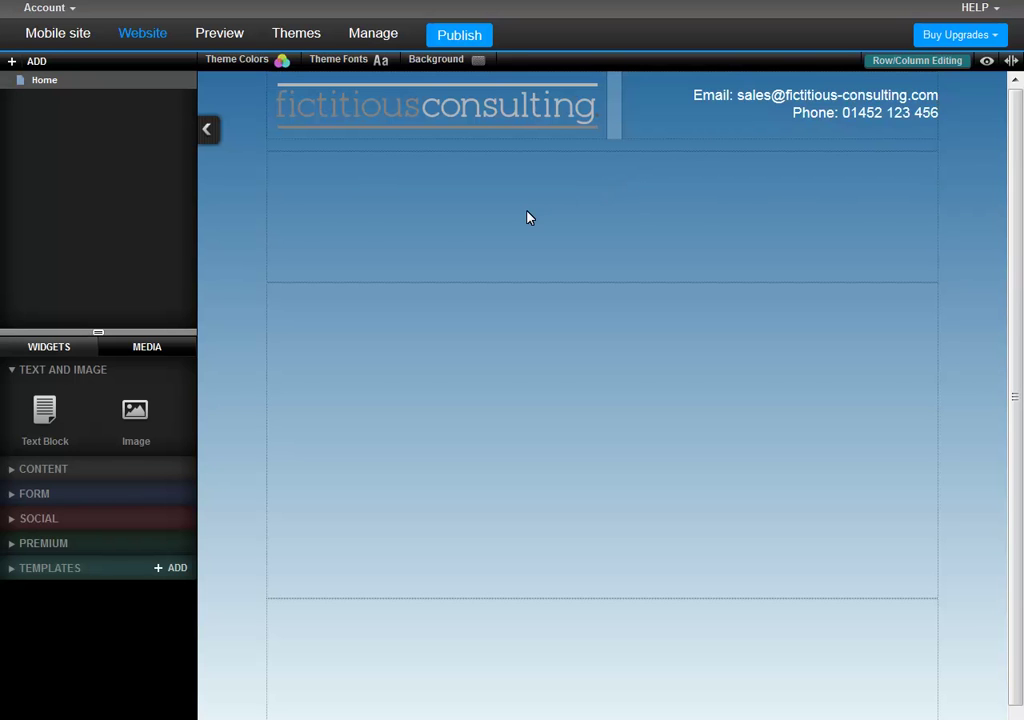
pyautogui.moveTo(529, 217)
pyautogui.click(258, 198)
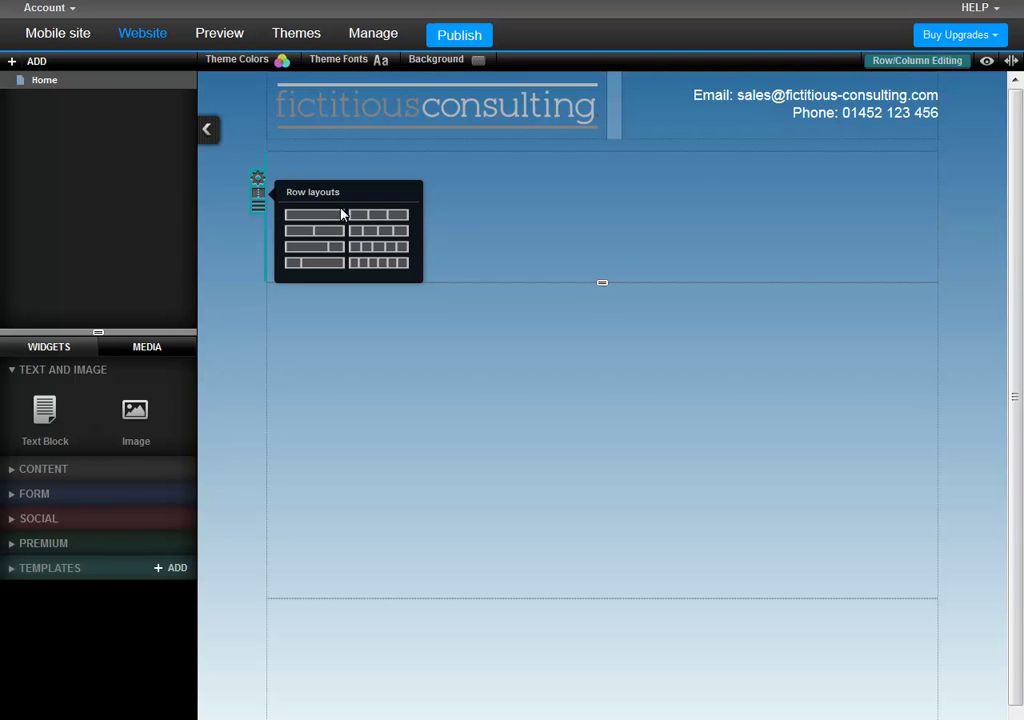
pyautogui.click(381, 217)
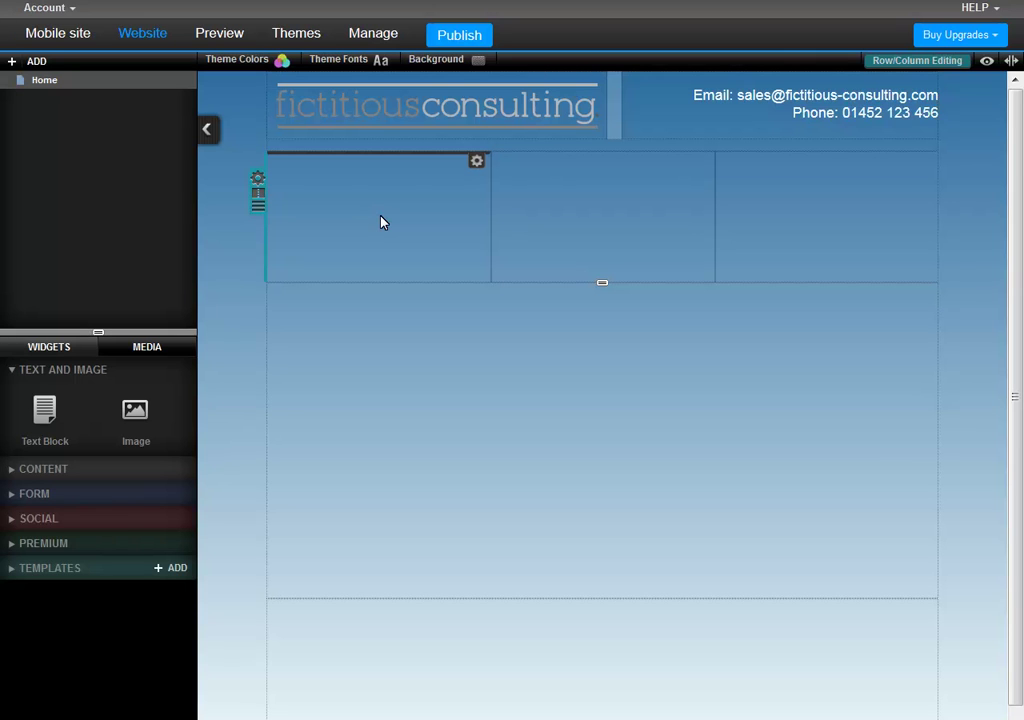
# Step: Add a new column style named column-style-1 to the first column of the three-column row
pyautogui.click(477, 163)
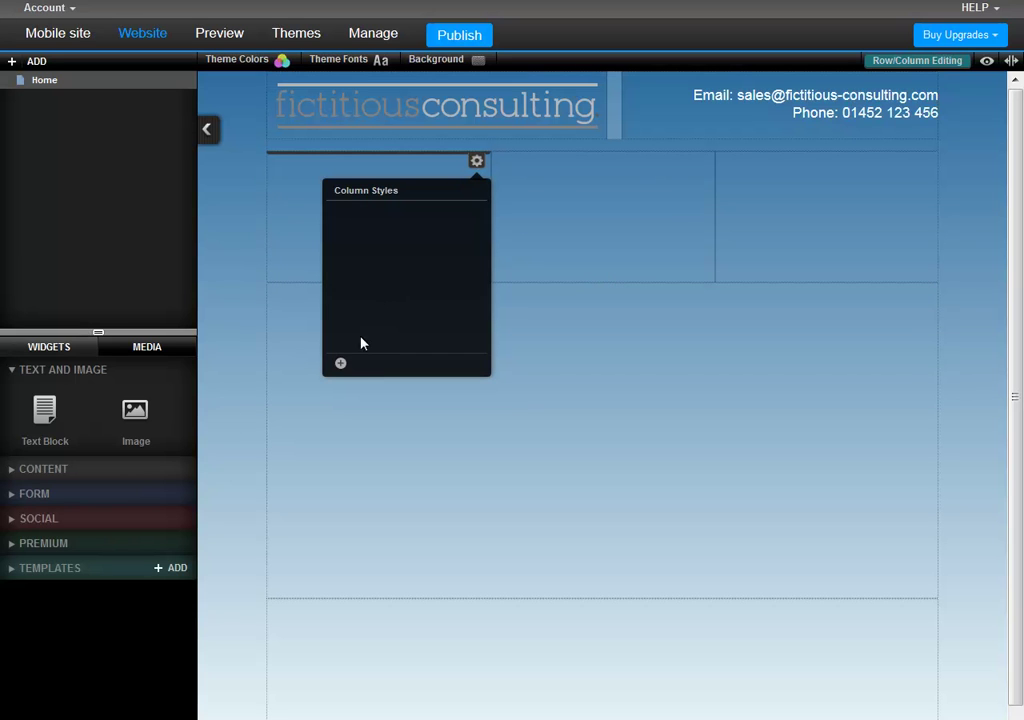
pyautogui.click(340, 364)
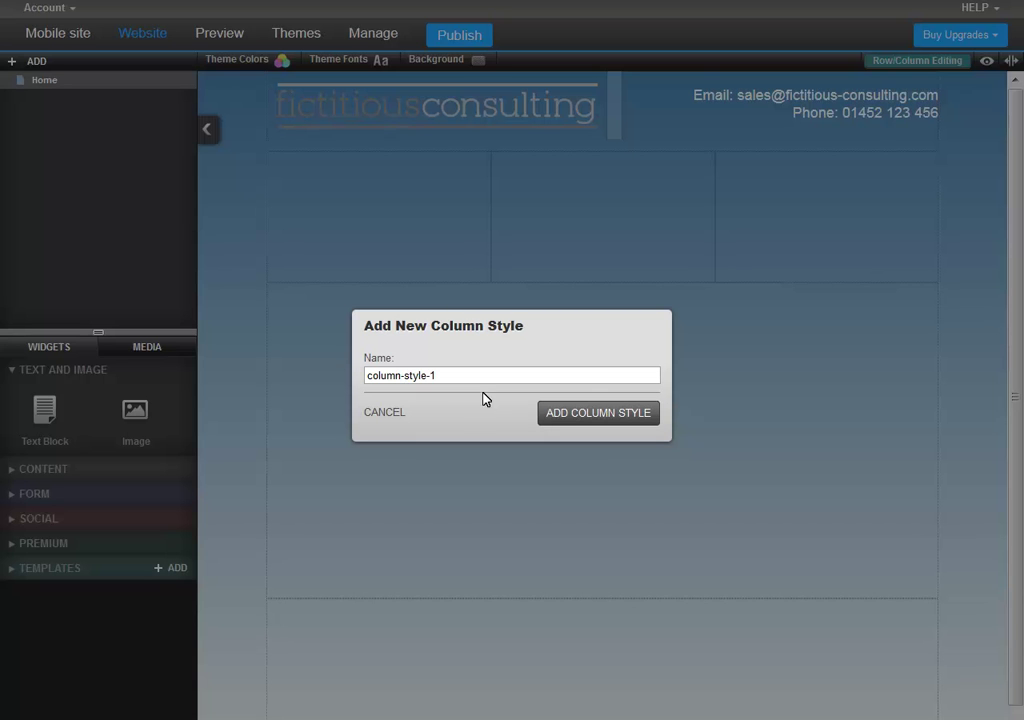
pyautogui.click(595, 413)
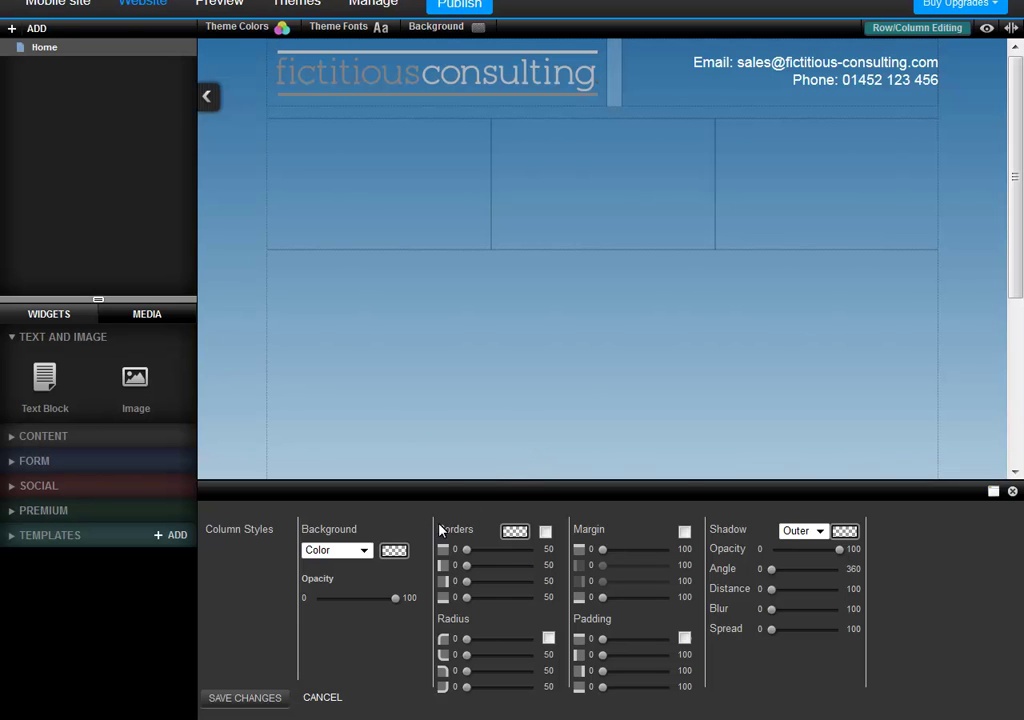
# Step: Set the column style's background to the solid blue colour 3515da and close the style settings
pyautogui.click(396, 551)
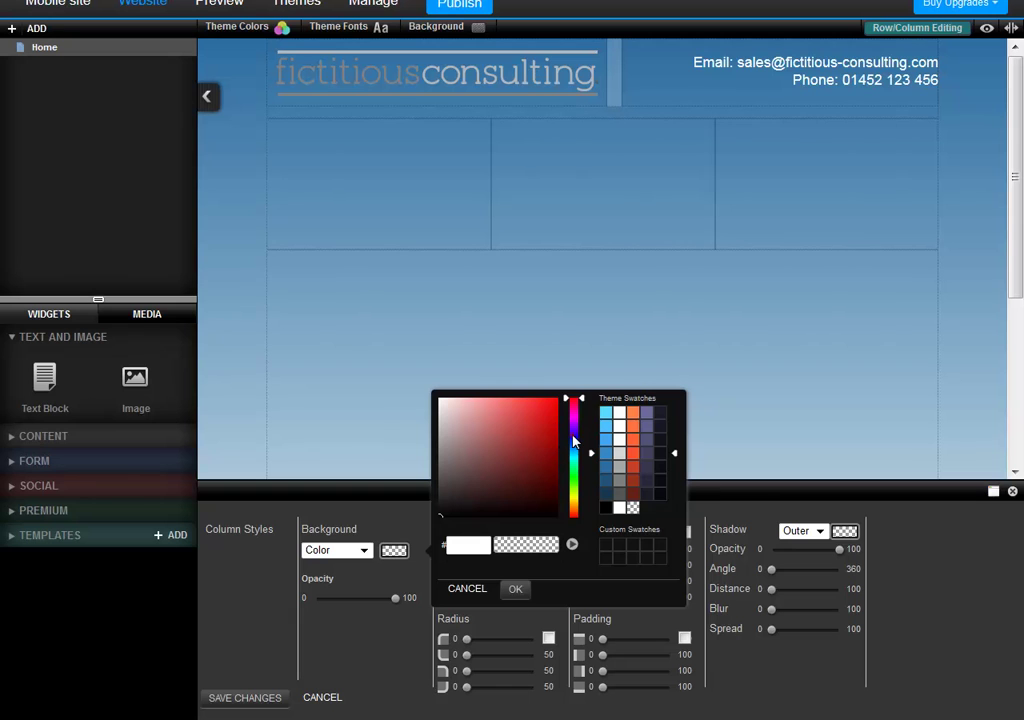
pyautogui.moveTo(571, 400); pyautogui.dragTo(573, 434)
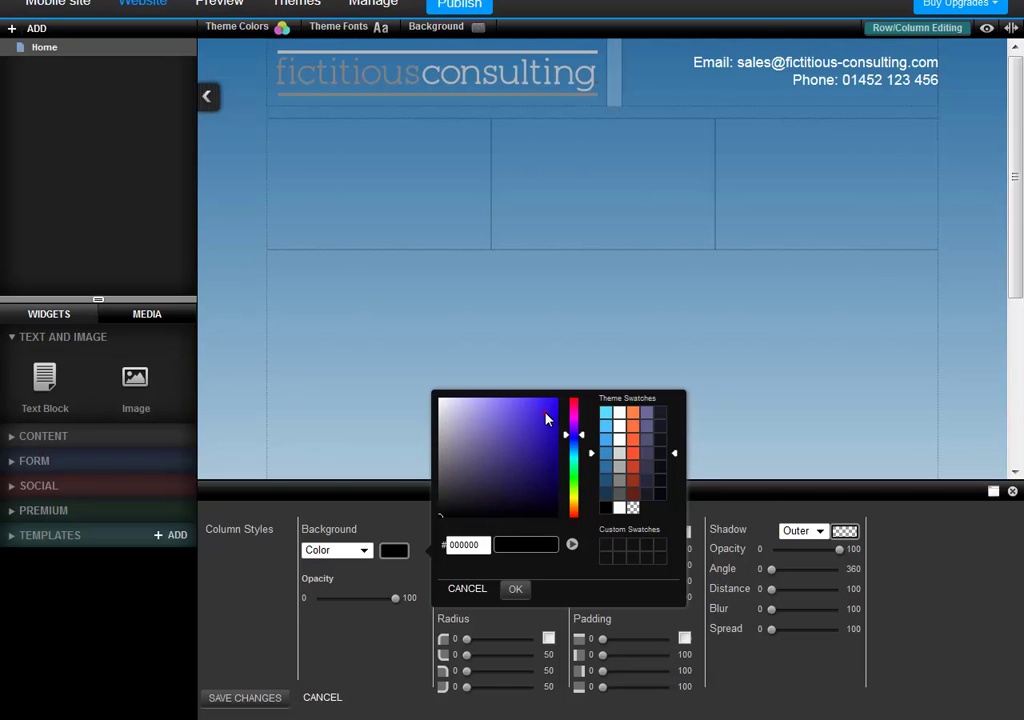
pyautogui.click(546, 415)
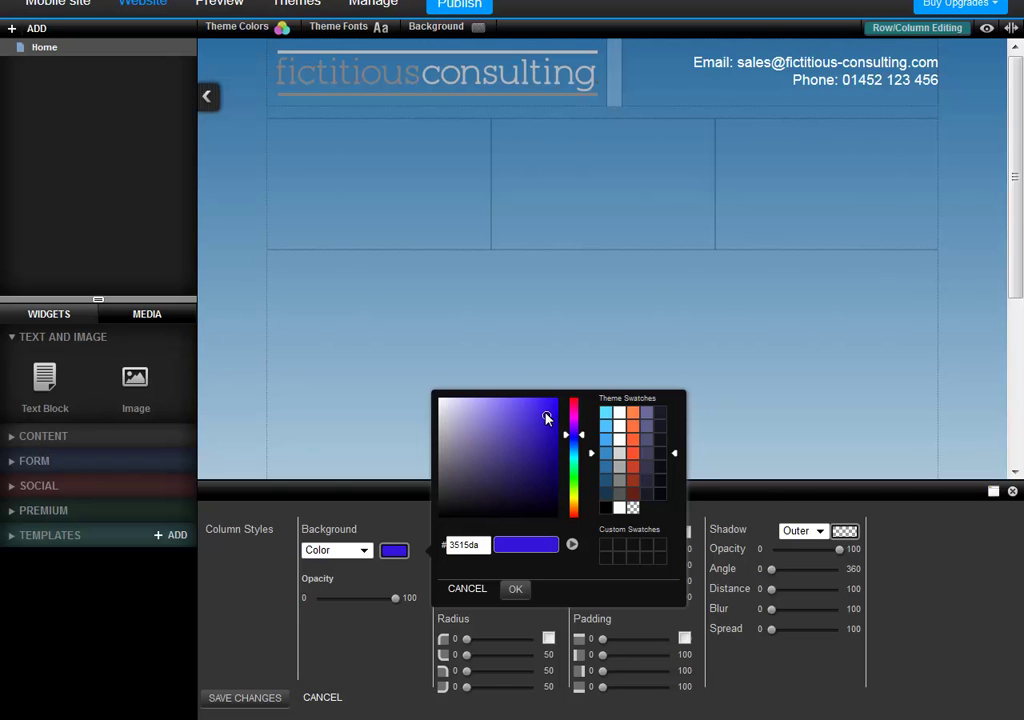
pyautogui.click(515, 589)
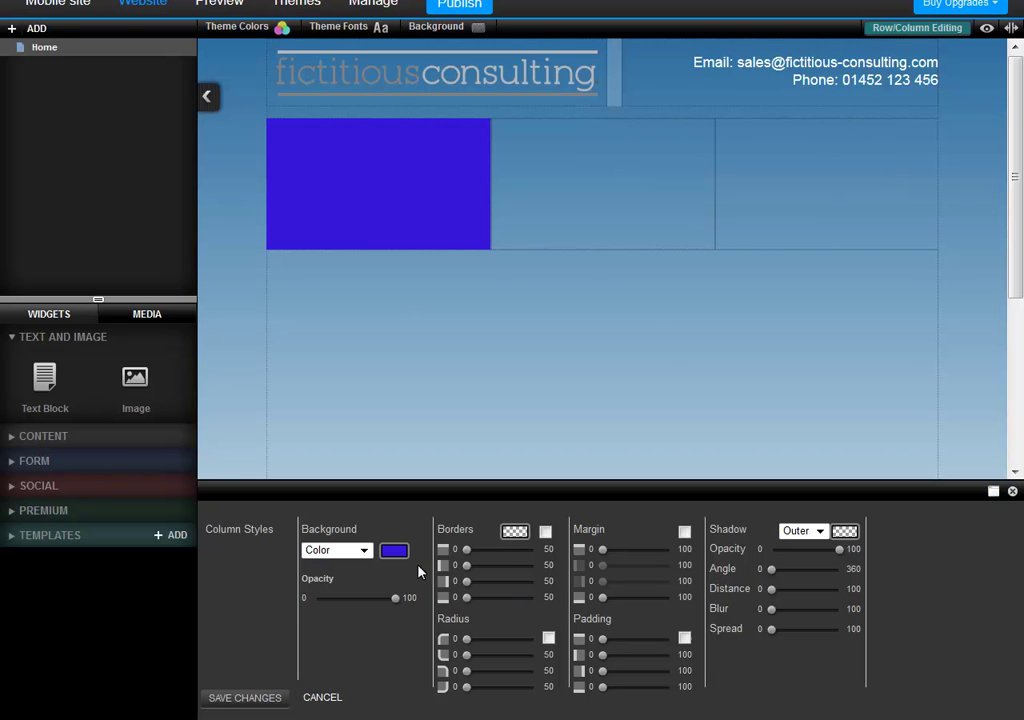
pyautogui.click(365, 555)
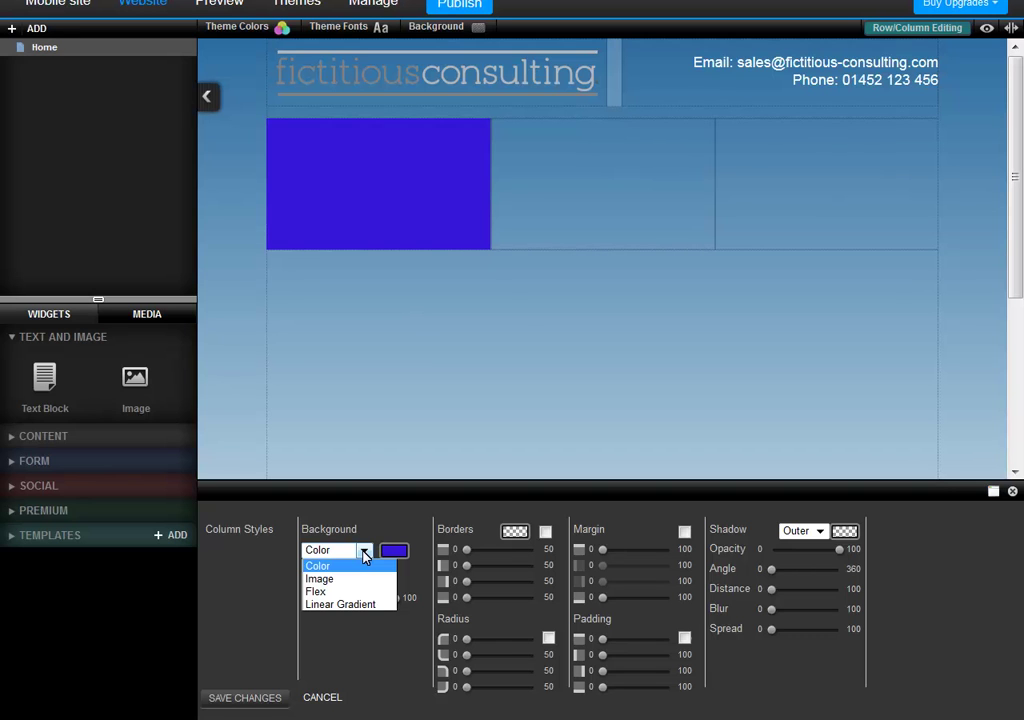
pyautogui.click(365, 556)
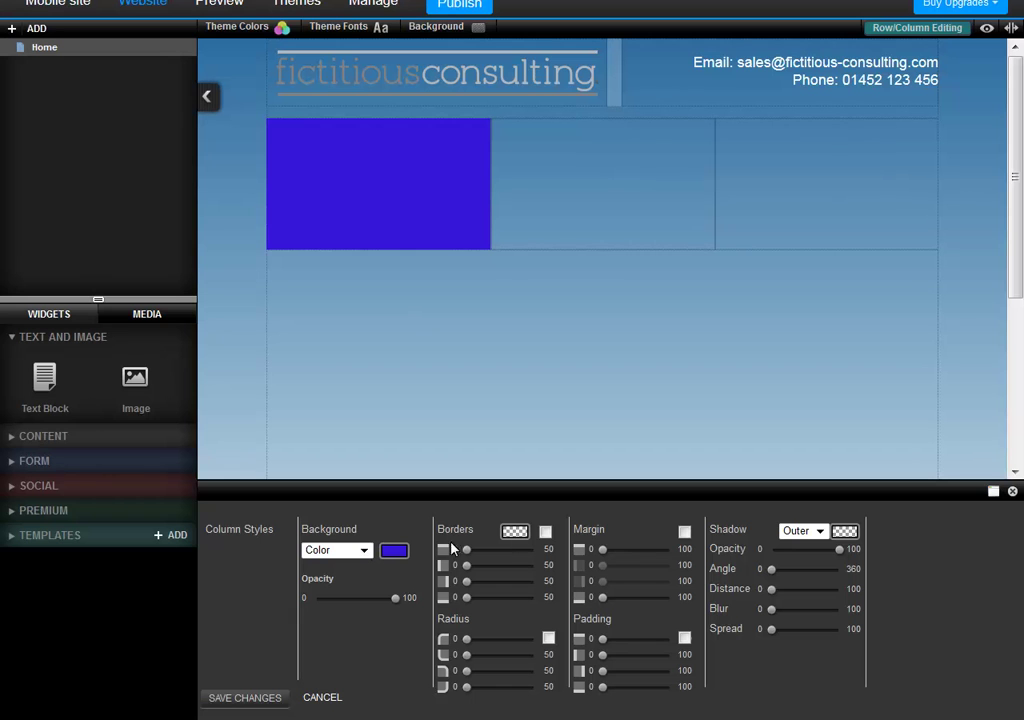
pyautogui.click(1012, 491)
pyautogui.scroll(1, 1015, 498)
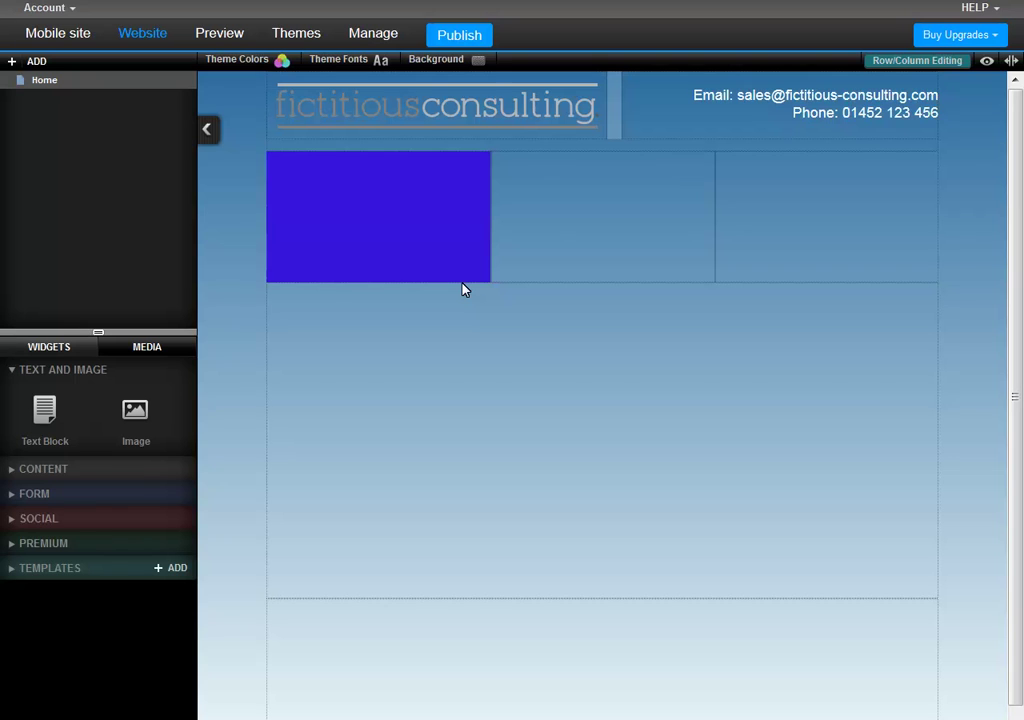
# Step: Move the three-column row below the tall main row and add a new row style named row-style-2 to it
pyautogui.moveTo(463, 289)
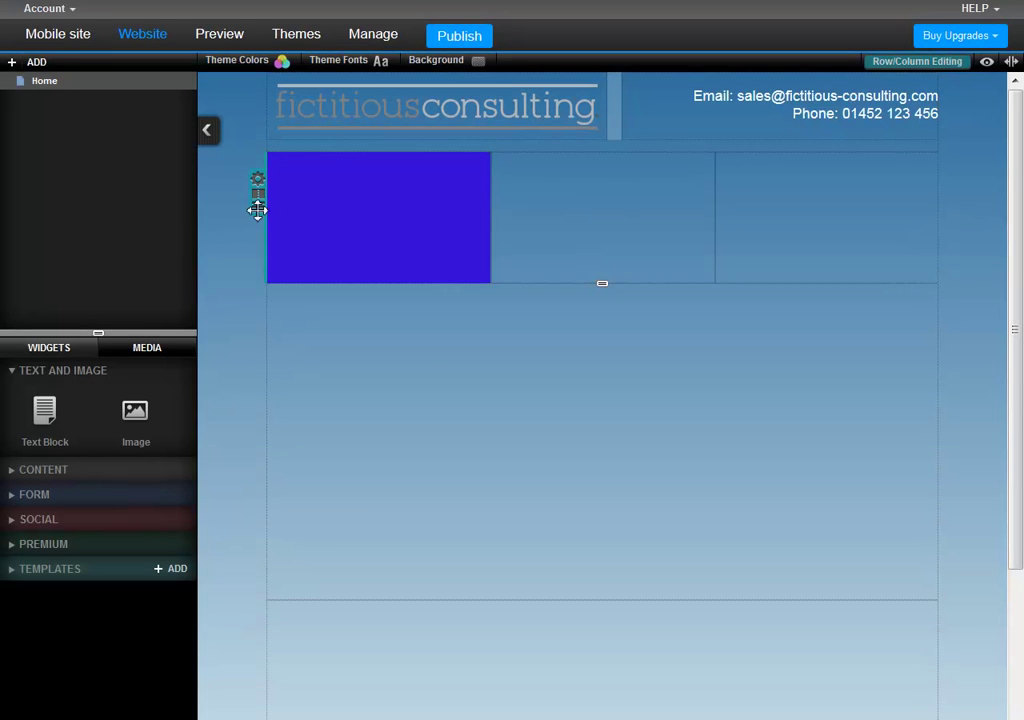
pyautogui.moveTo(258, 201); pyautogui.dragTo(255, 548)
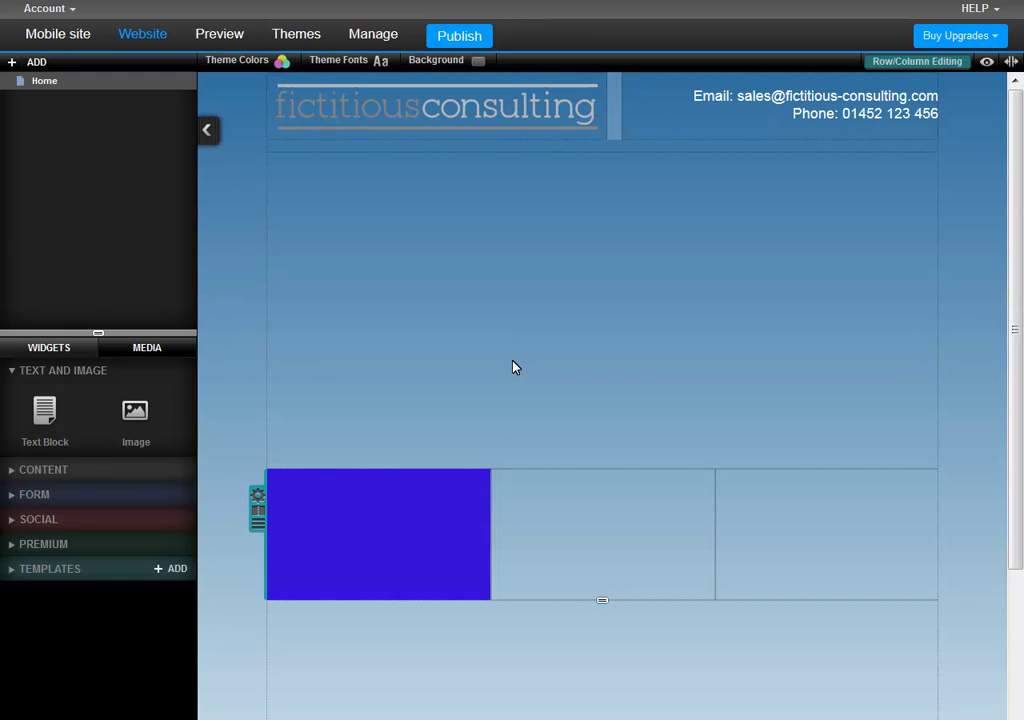
pyautogui.click(260, 503)
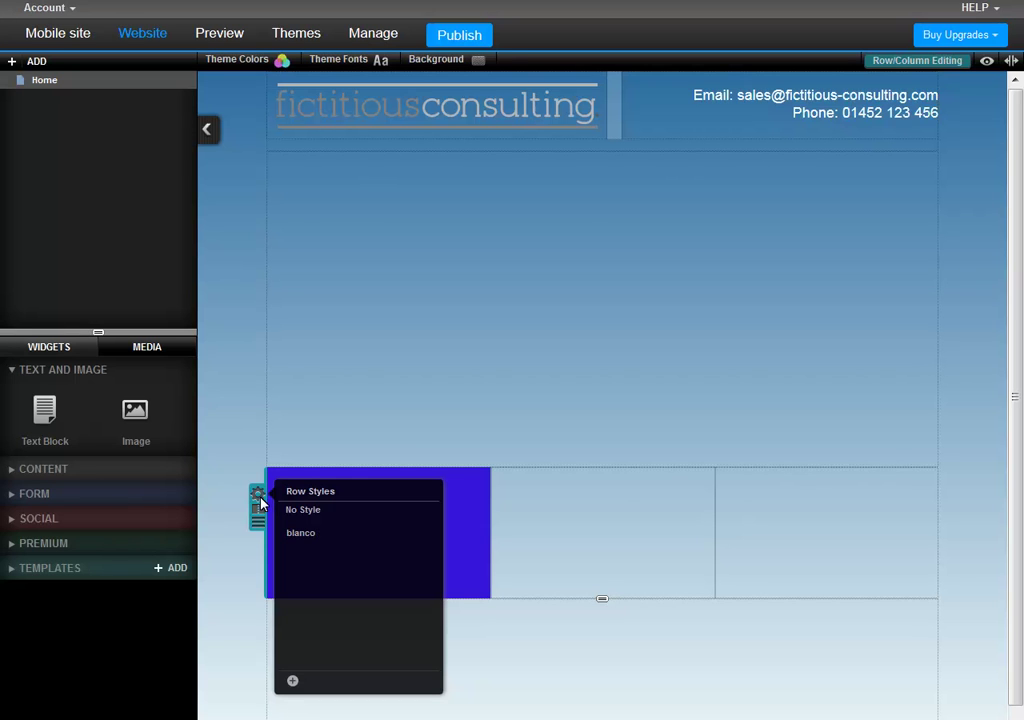
pyautogui.click(292, 680)
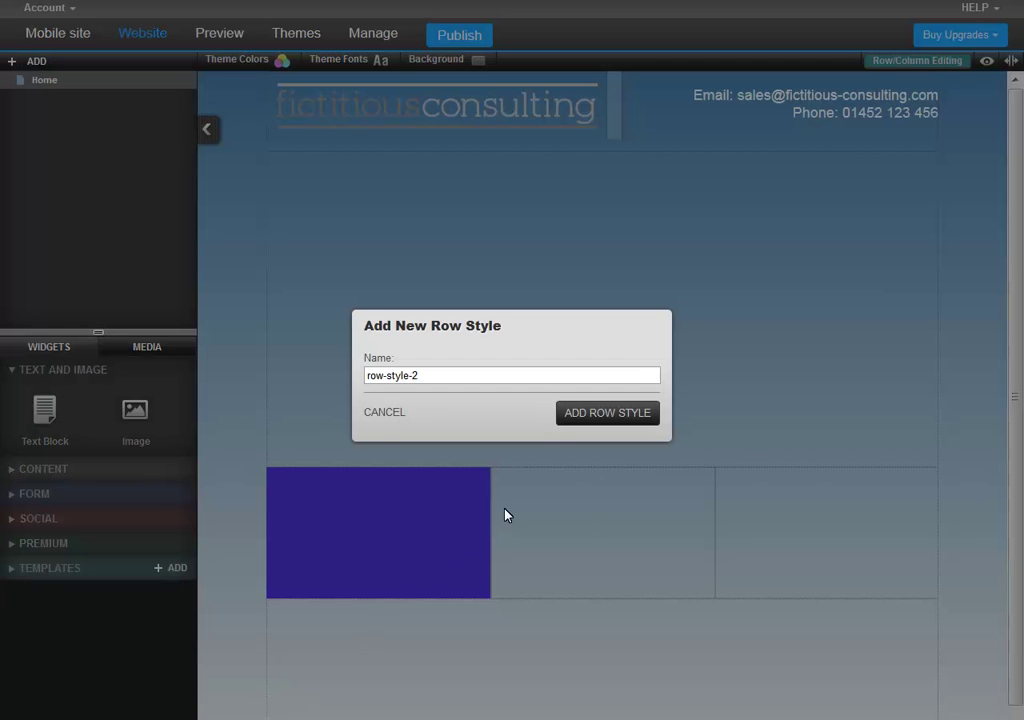
pyautogui.click(614, 420)
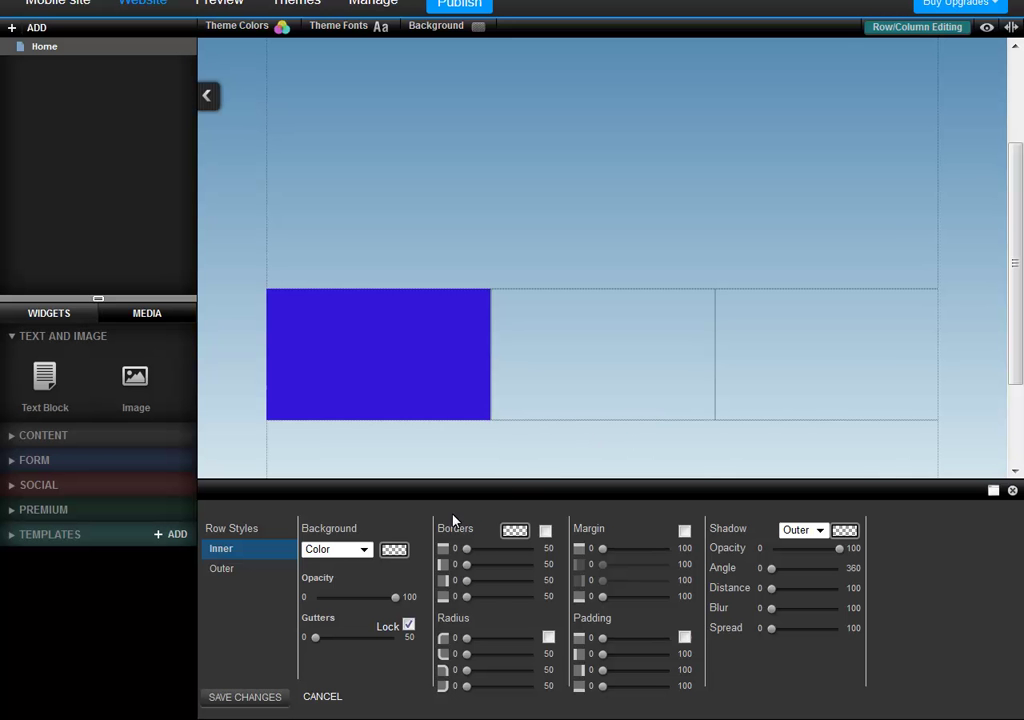
# Step: Set the row style's inner background to the dark red colour 941a1a and close the style settings
pyautogui.click(394, 553)
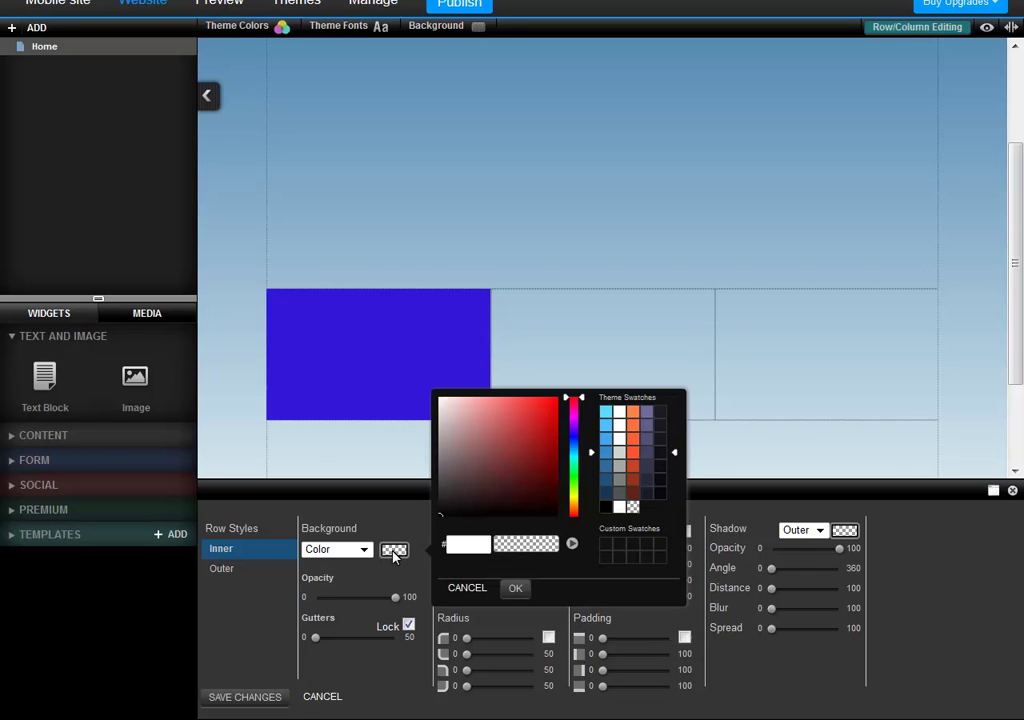
pyautogui.click(537, 448)
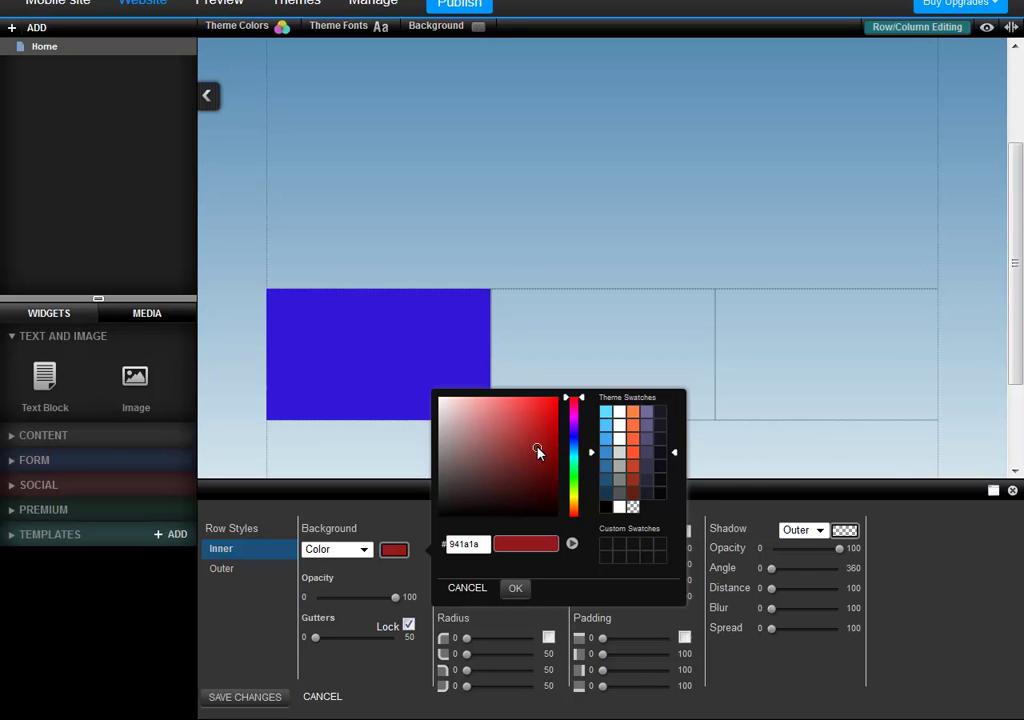
pyautogui.click(515, 589)
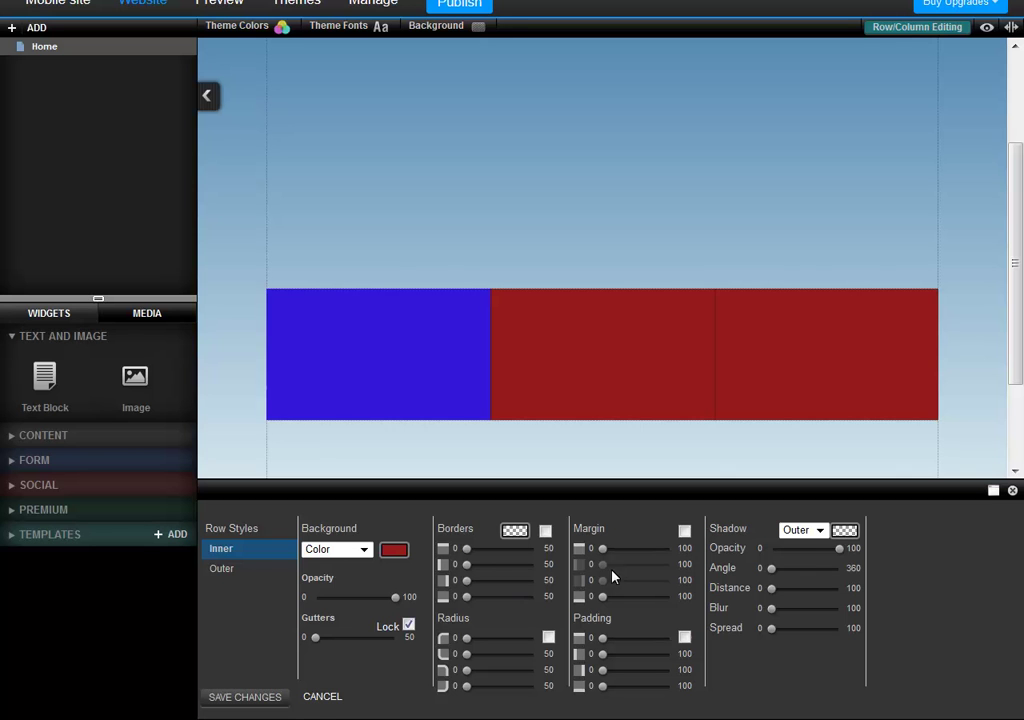
pyautogui.click(1012, 490)
pyautogui.scroll(1, 1015, 497)
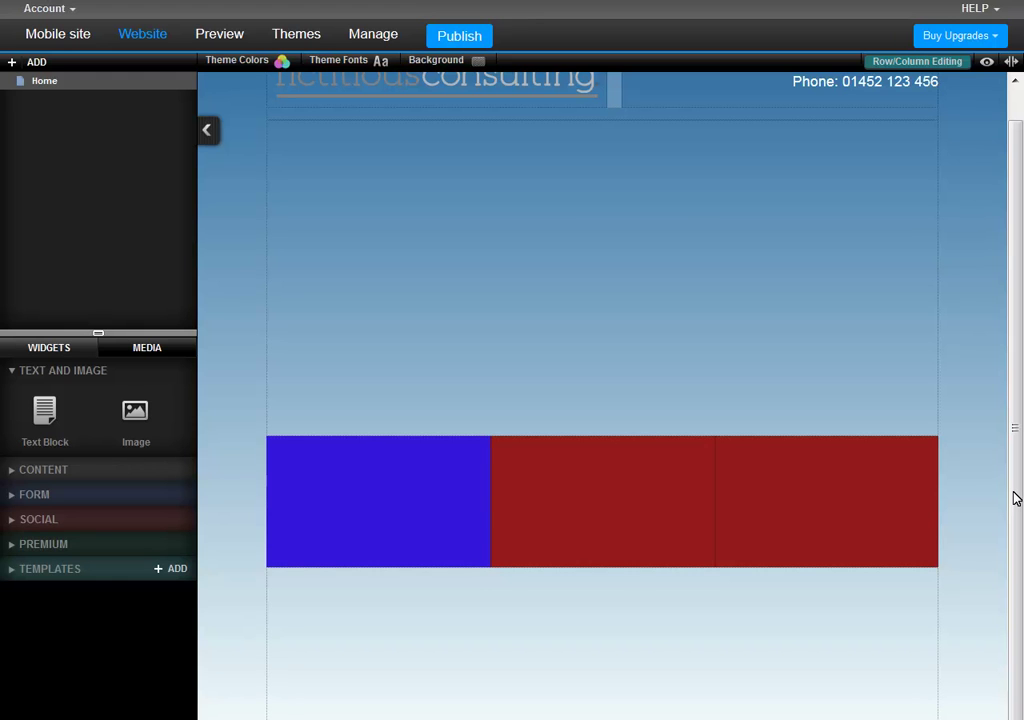
# Step: Change the red row back to a single-column layout and reset its row style to No Style
pyautogui.moveTo(935, 491)
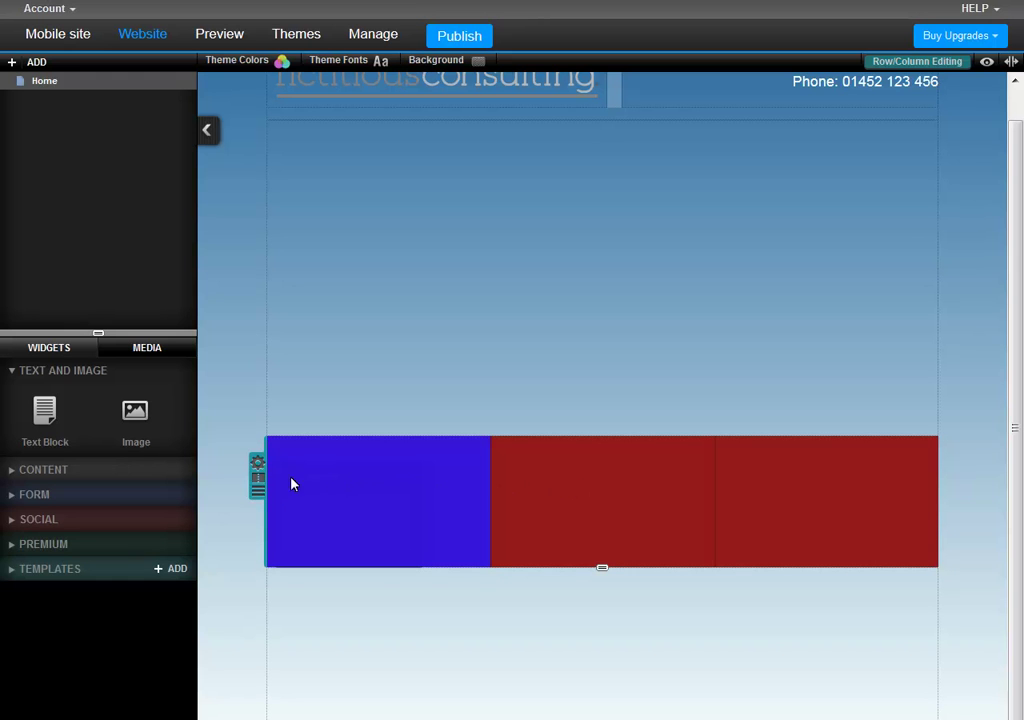
pyautogui.click(258, 483)
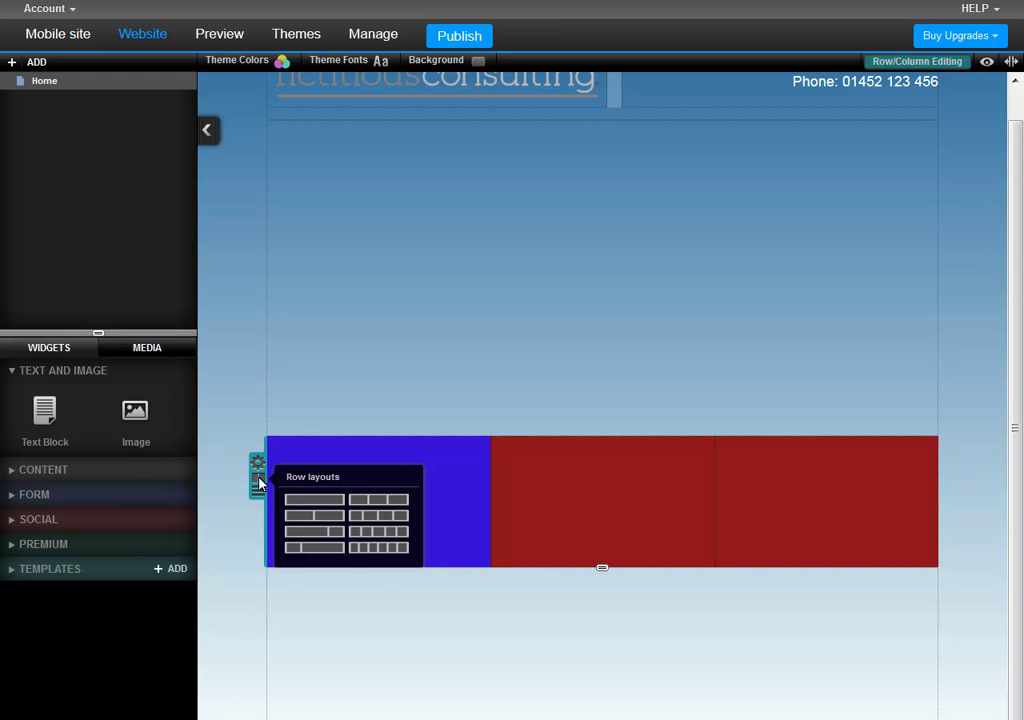
pyautogui.click(318, 503)
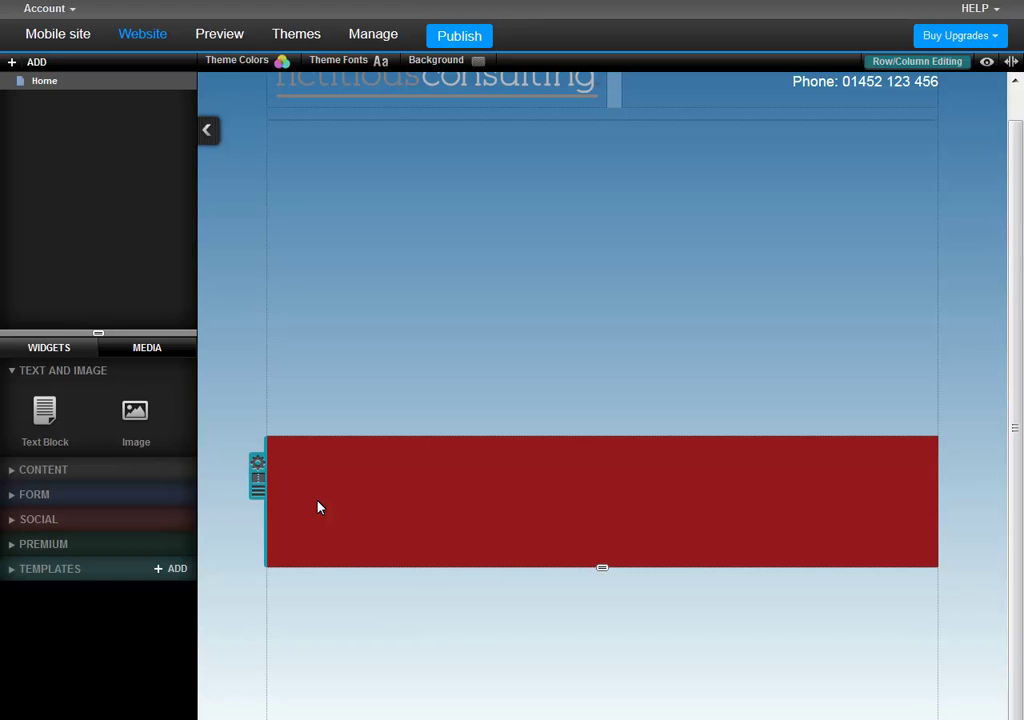
pyautogui.click(260, 467)
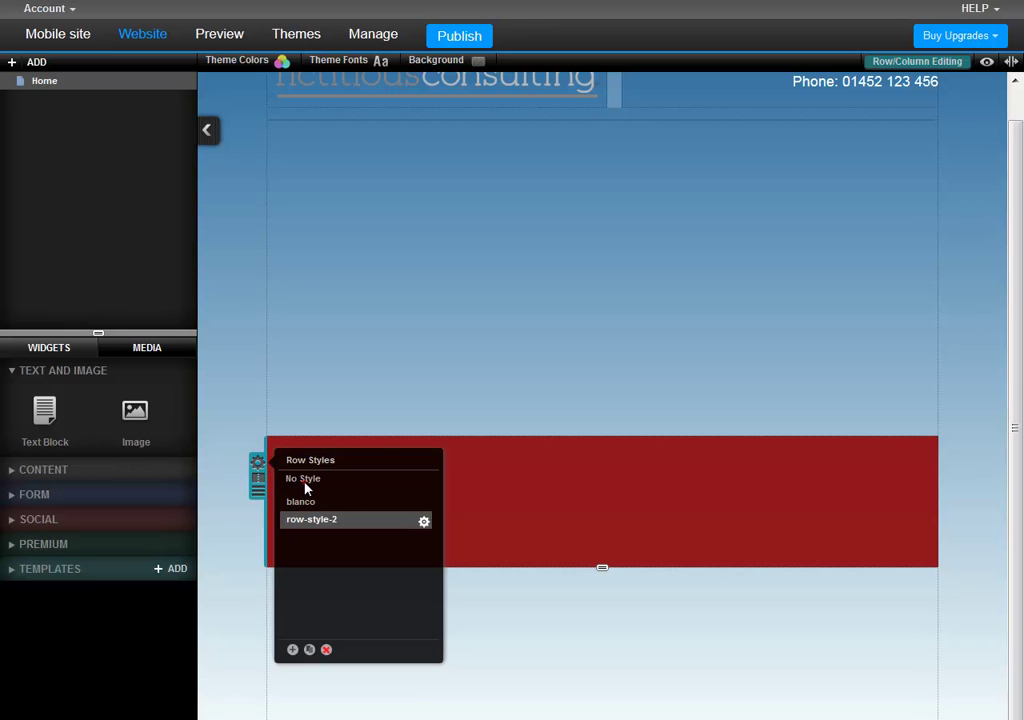
pyautogui.click(305, 481)
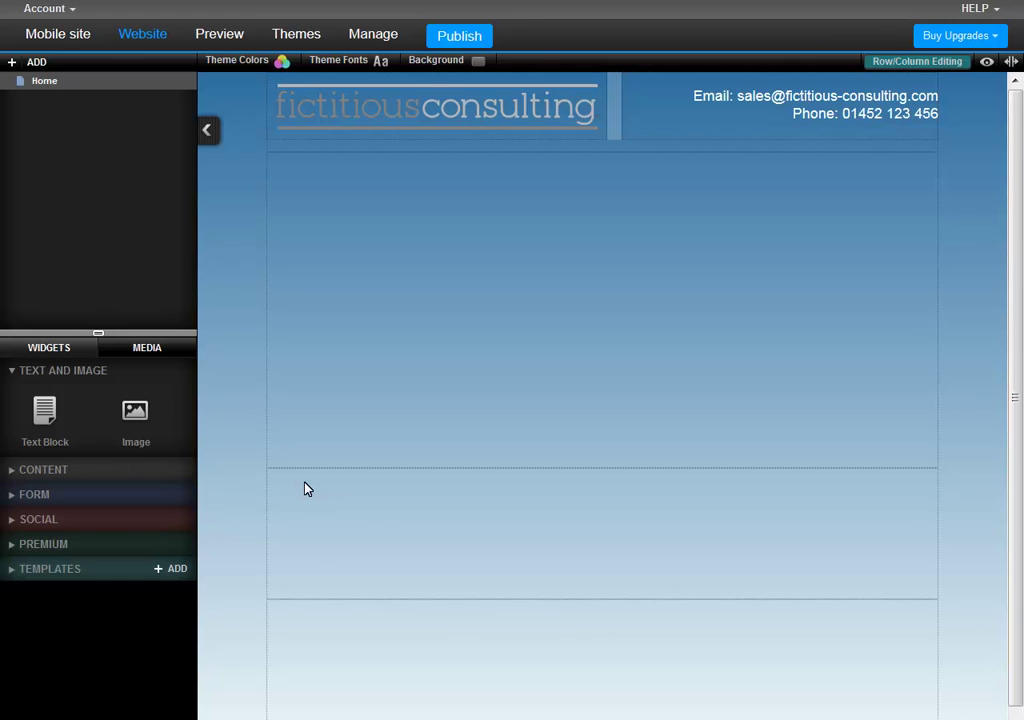
# Step: Add a Columns Layout widget to the row below the main row and set it to 3 columns
pyautogui.click(40, 478)
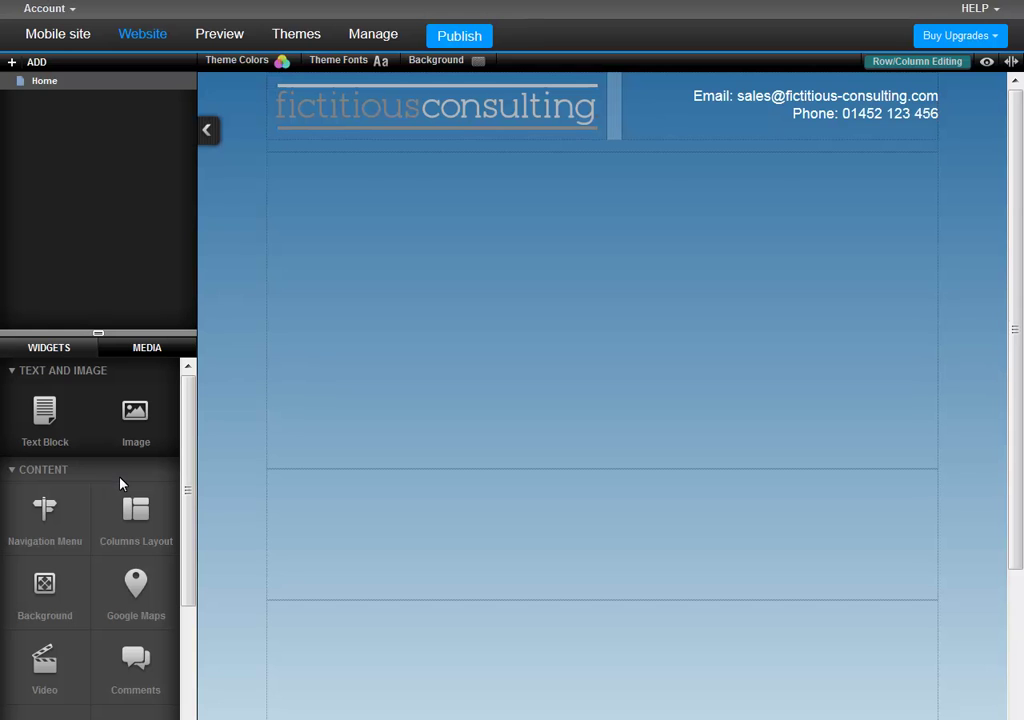
pyautogui.moveTo(136, 512); pyautogui.dragTo(424, 534)
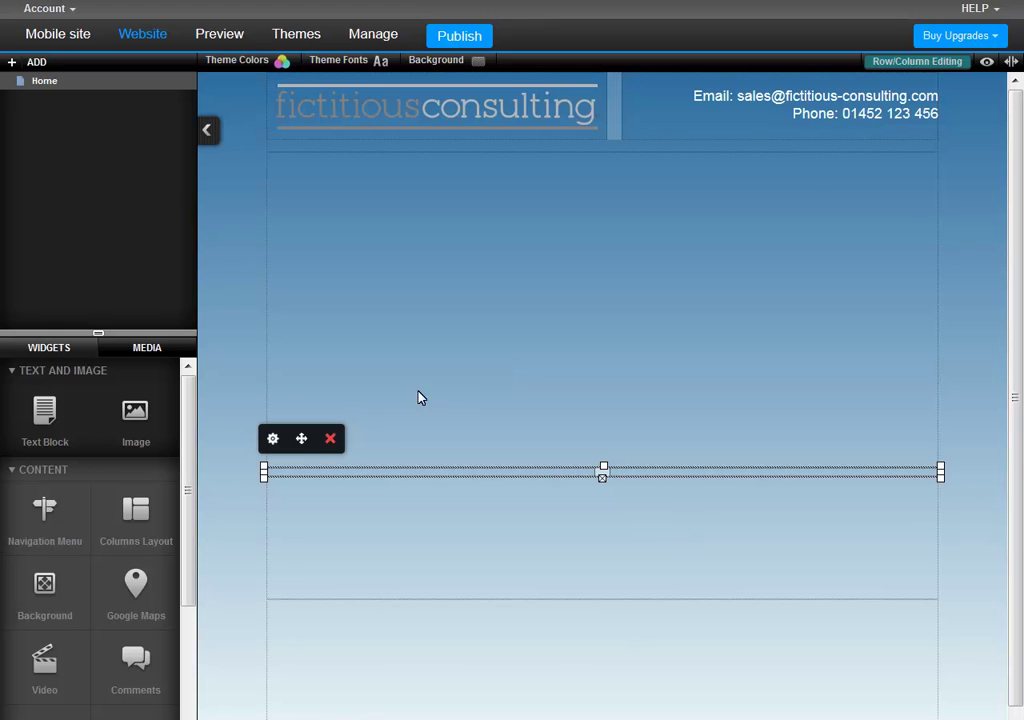
pyautogui.click(272, 438)
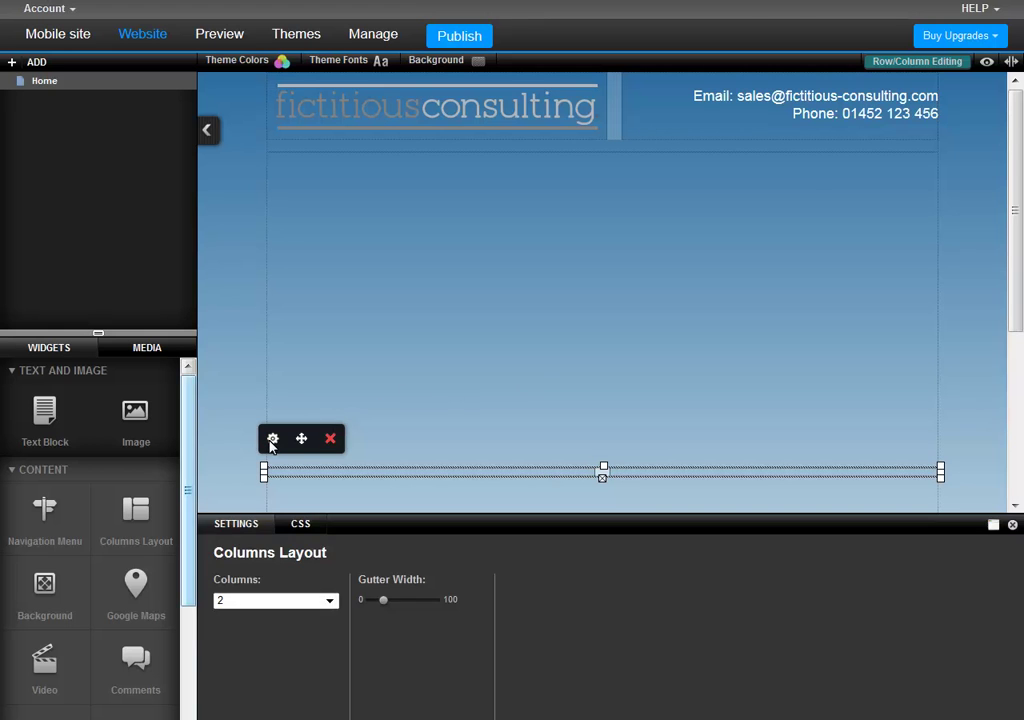
pyautogui.click(330, 603)
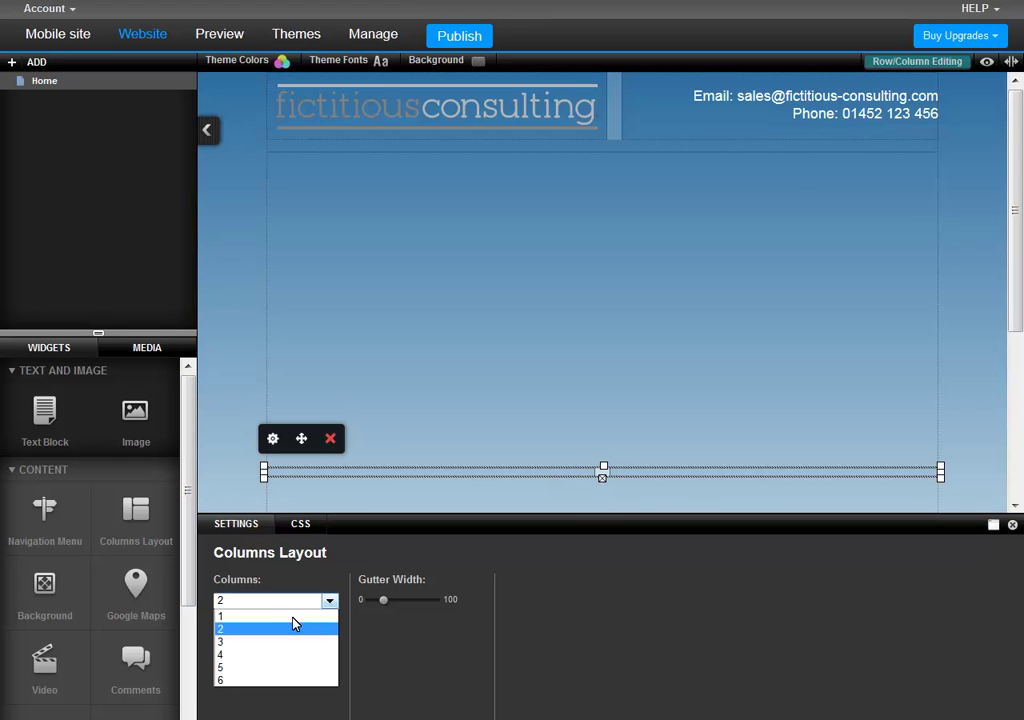
pyautogui.click(224, 646)
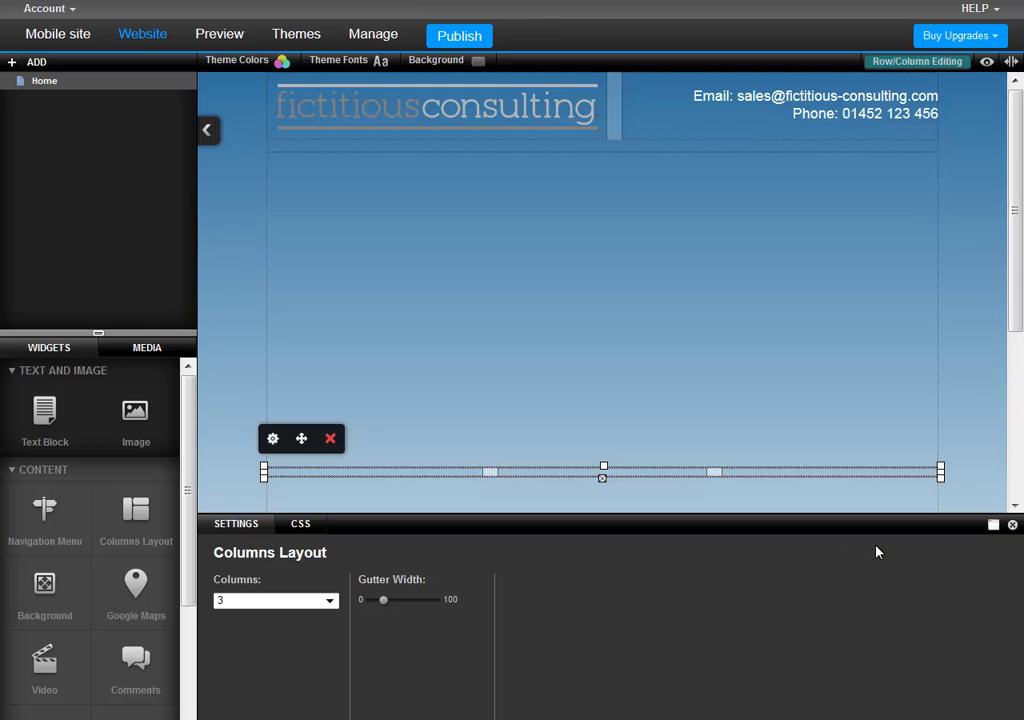
pyautogui.click(1012, 525)
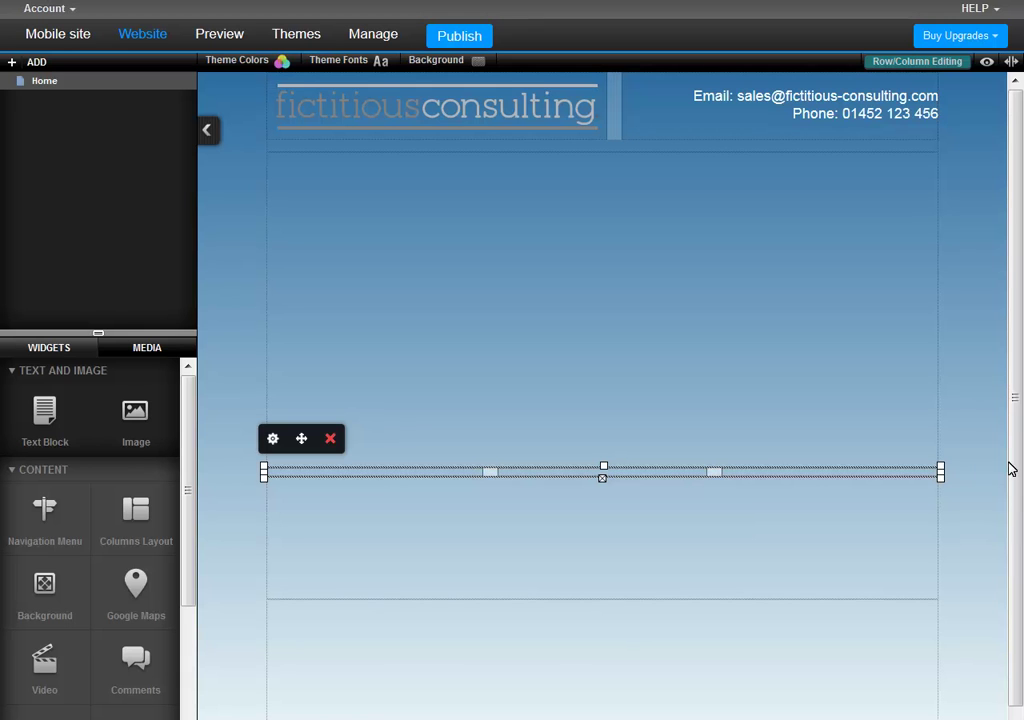
# Step: Turn on visibility for the Header2, Feature2, Main2 and Footer2 rows
pyautogui.click(987, 64)
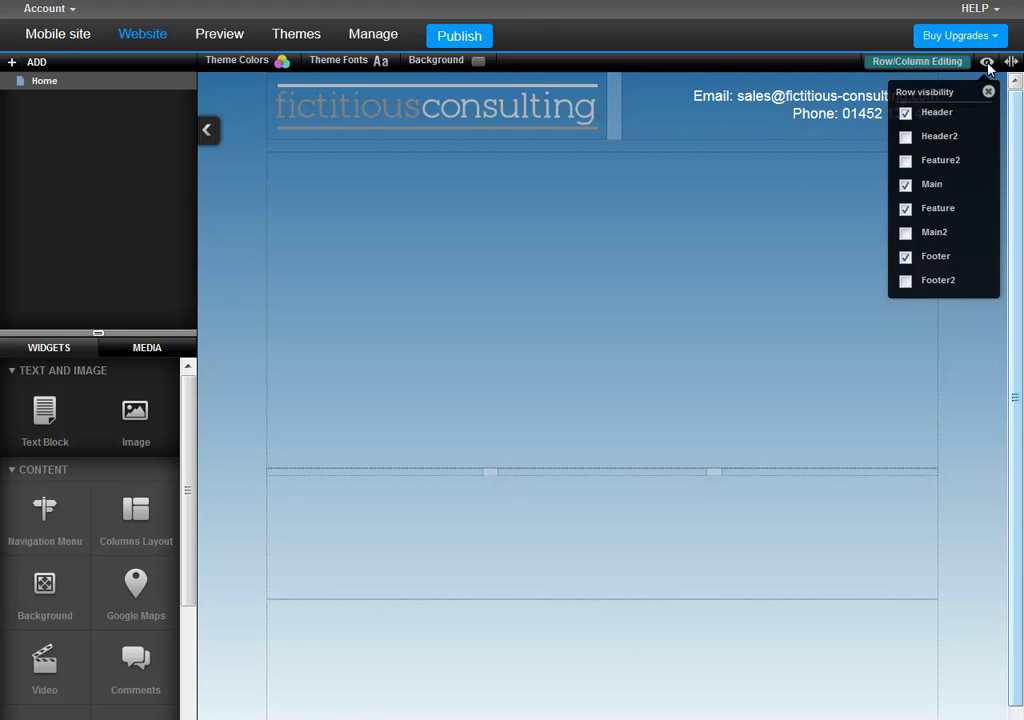
pyautogui.click(905, 141)
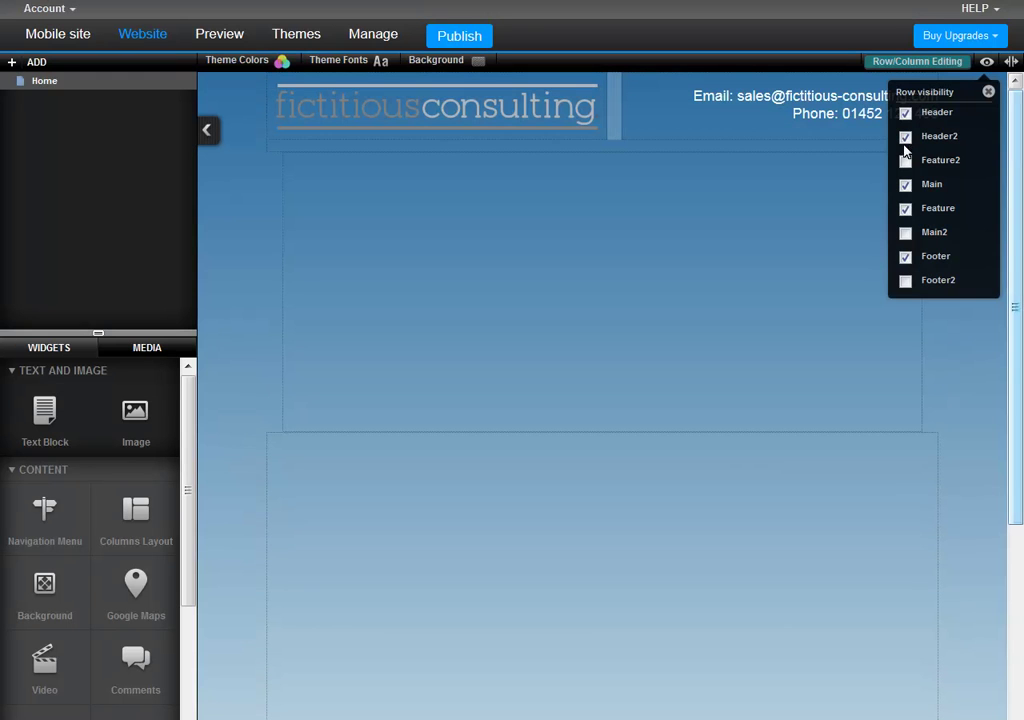
pyautogui.click(906, 162)
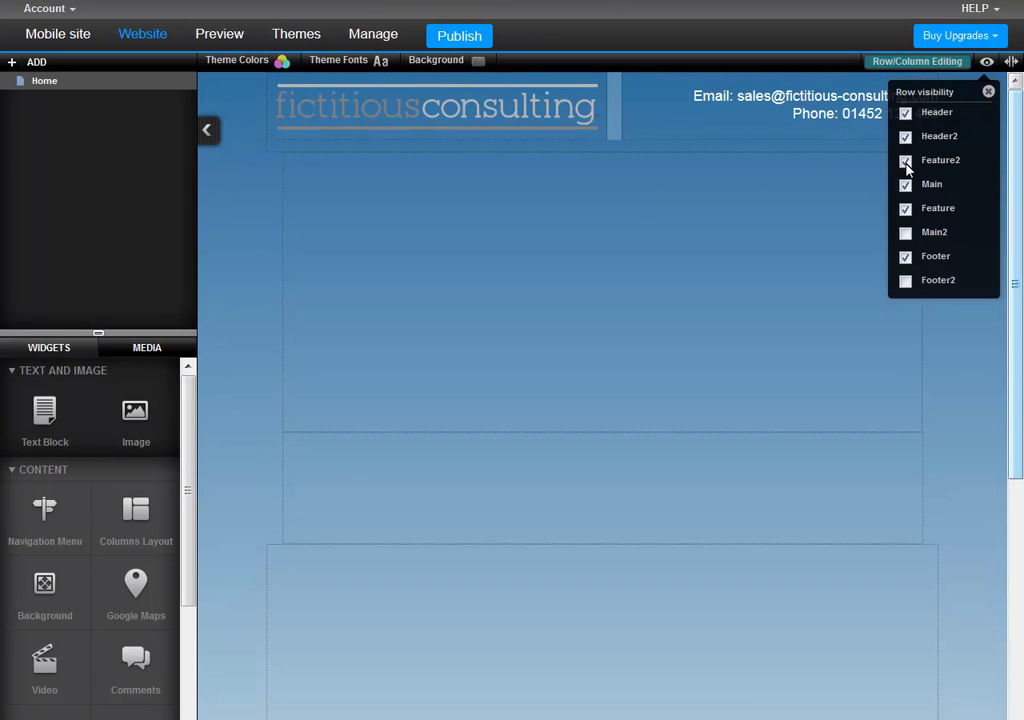
pyautogui.click(905, 233)
pyautogui.click(906, 281)
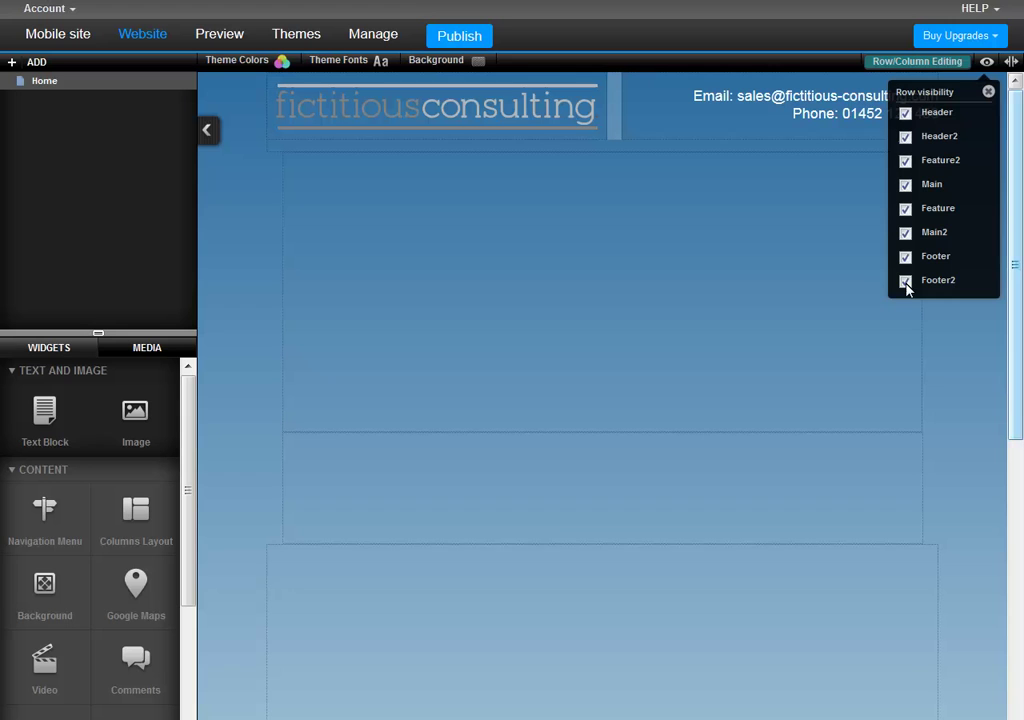
pyautogui.click(988, 93)
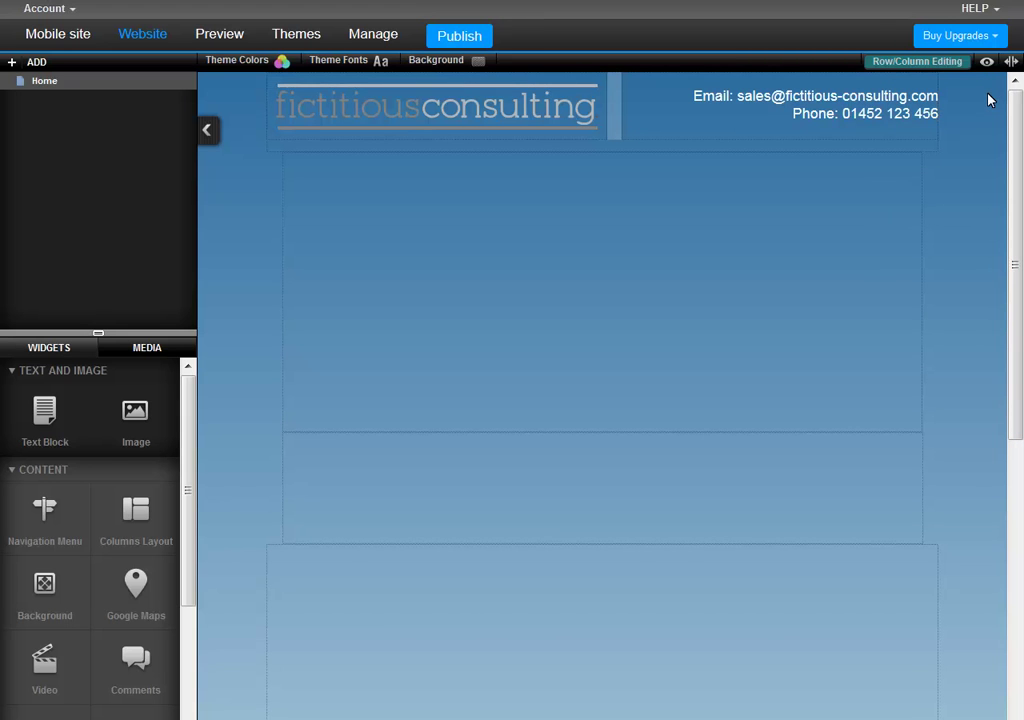